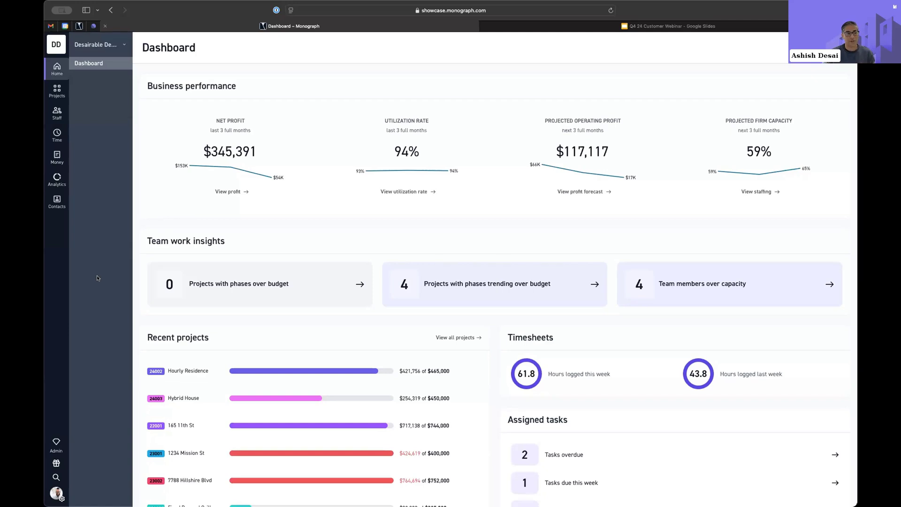
Open the overview of the 1234 Mission St project
click(57, 89)
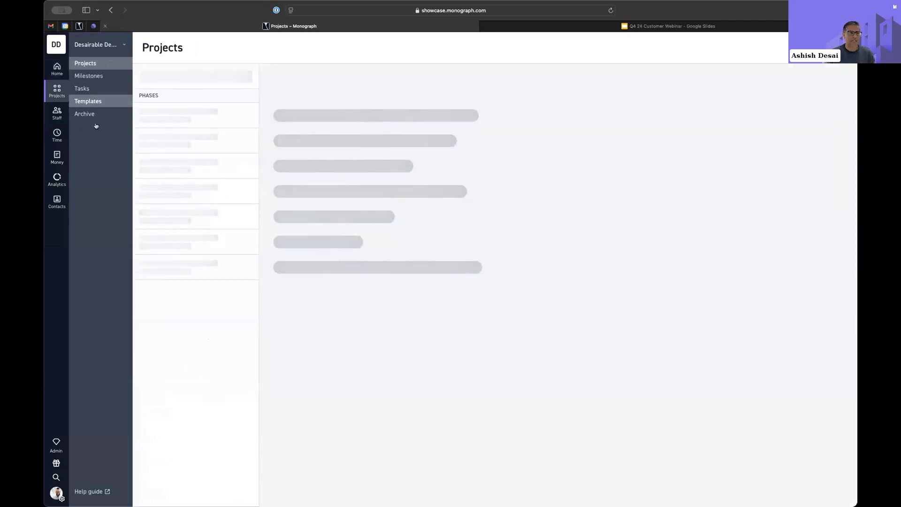
click(179, 142)
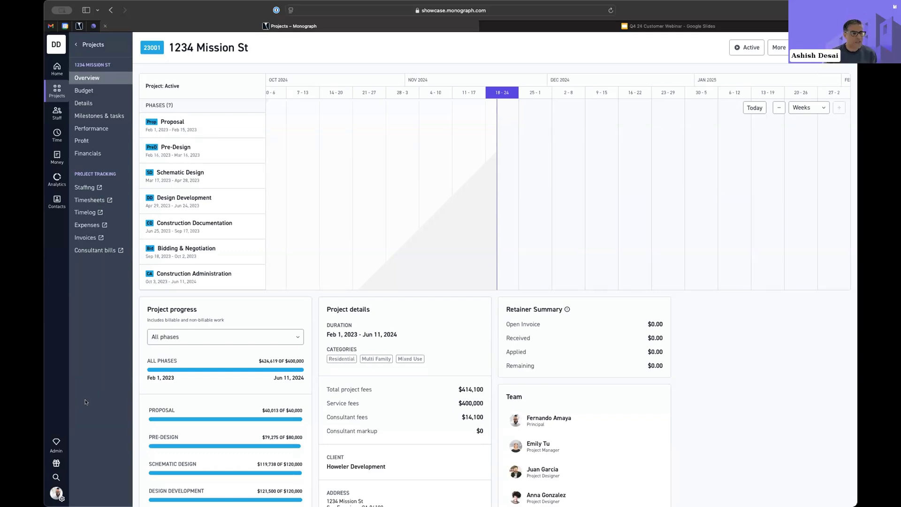
View the details of the Standard PTO policy among the organization's time off policies
click(57, 446)
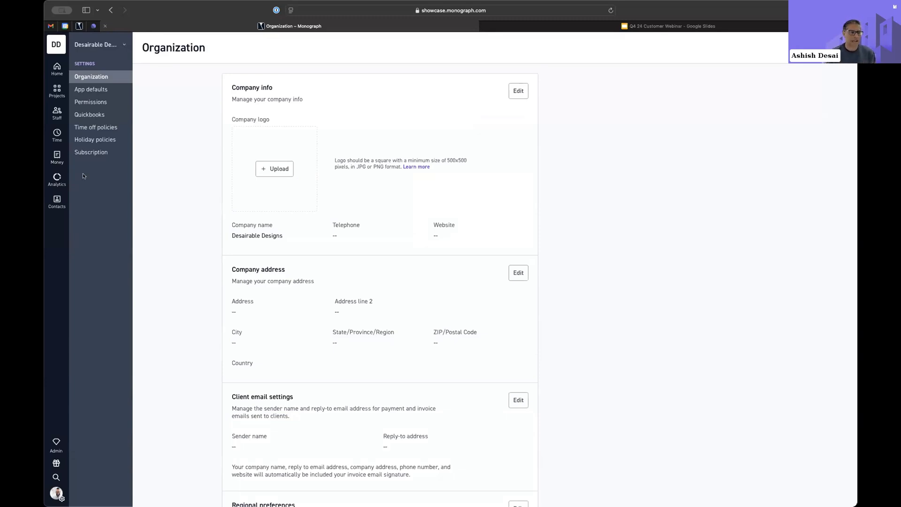
click(98, 123)
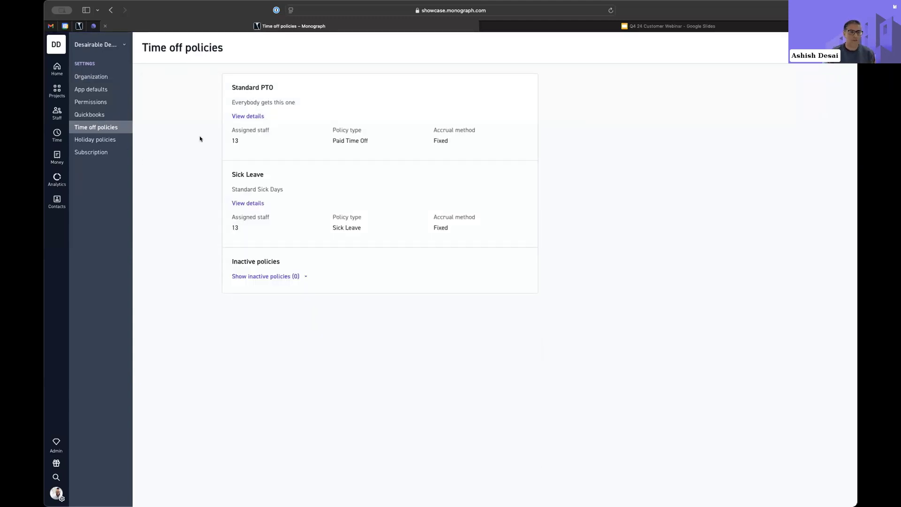
click(243, 112)
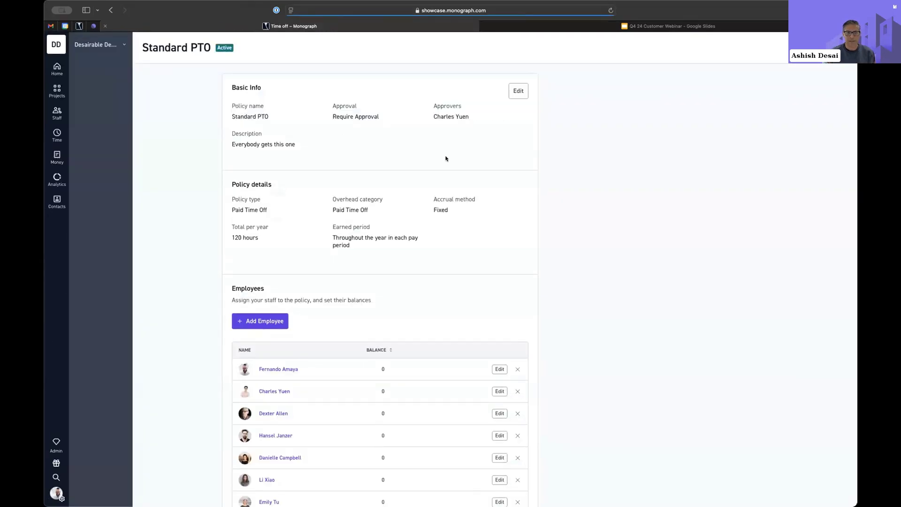
Inspect the approval options in the Standard PTO policy's editable basic info and leave without saving
click(519, 95)
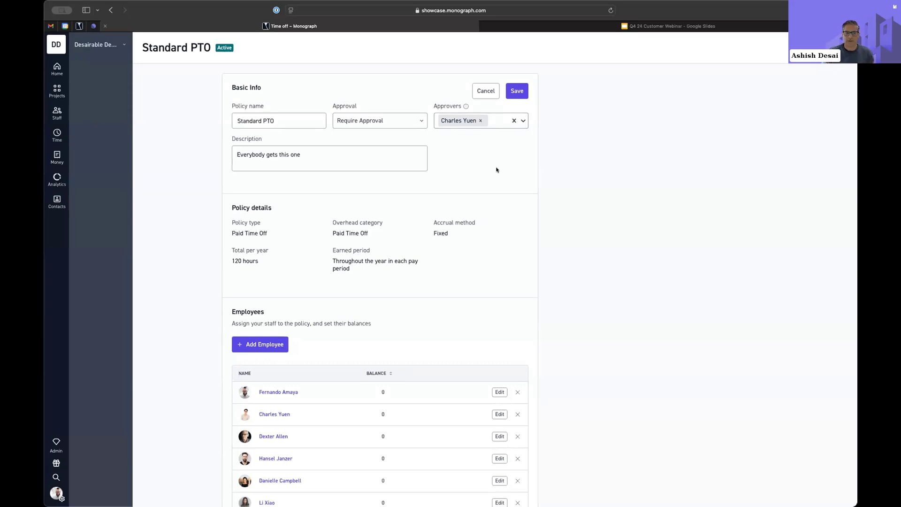
click(485, 94)
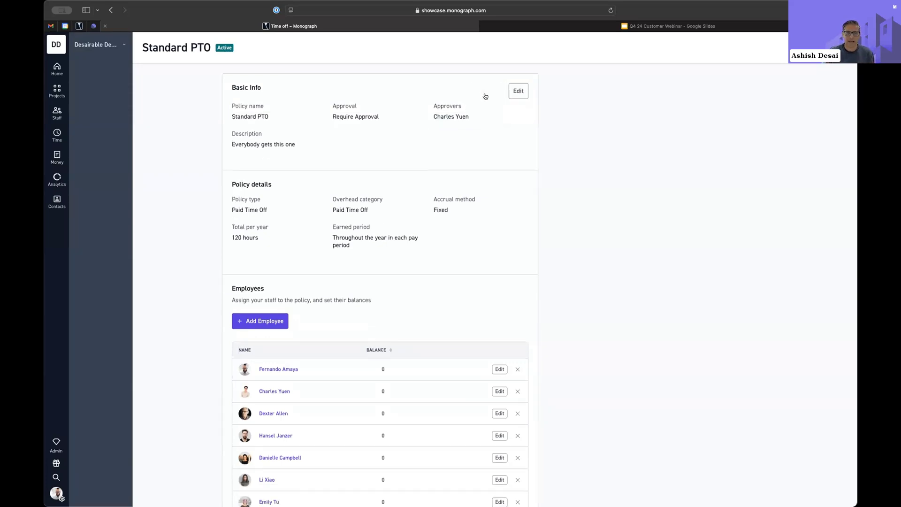
scroll(455, 293, down, 1)
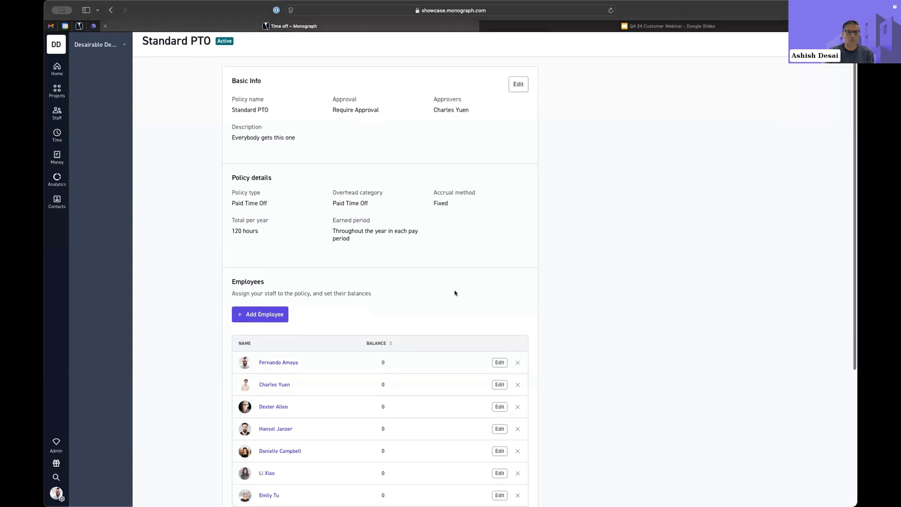
click(518, 84)
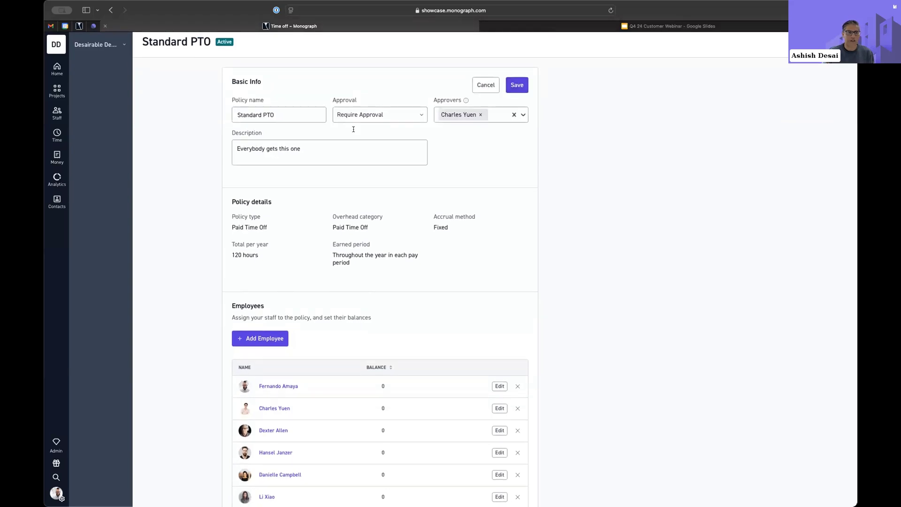
click(377, 114)
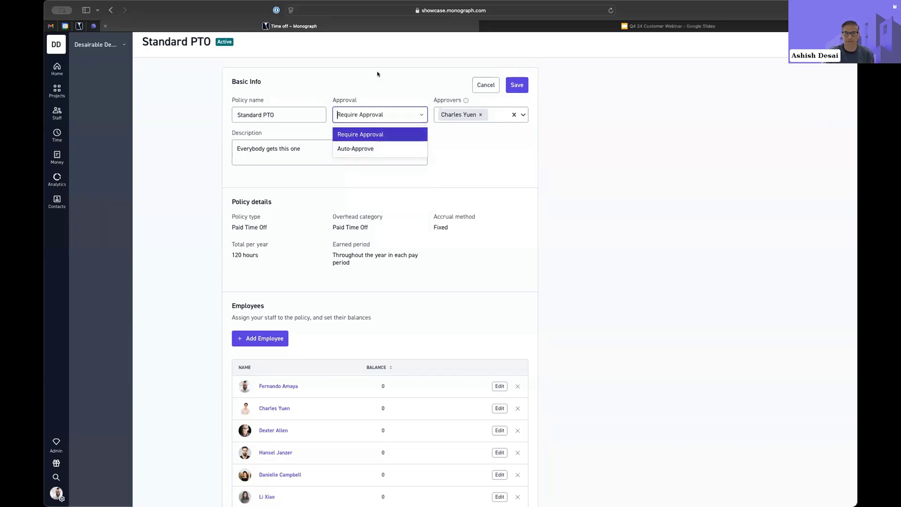
click(378, 17)
click(492, 84)
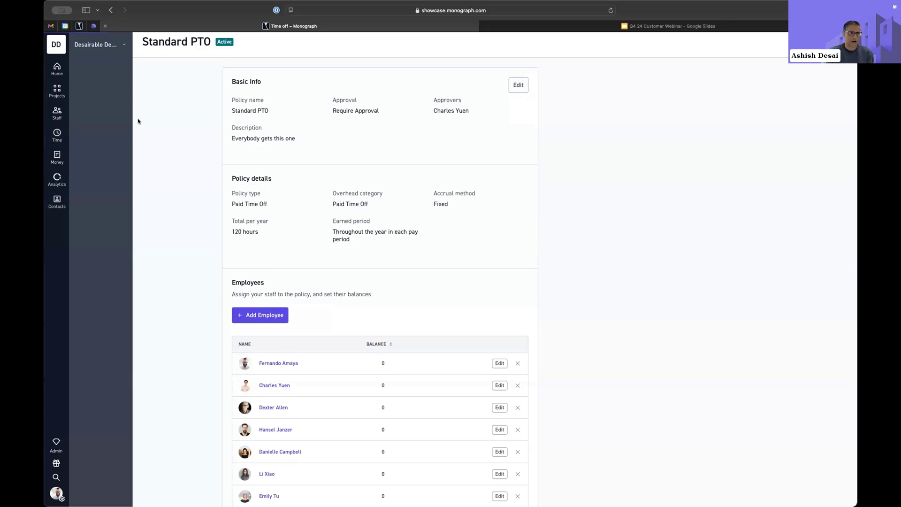
View the history of the Sick Leave balance in the personal time off overview
click(57, 135)
click(91, 90)
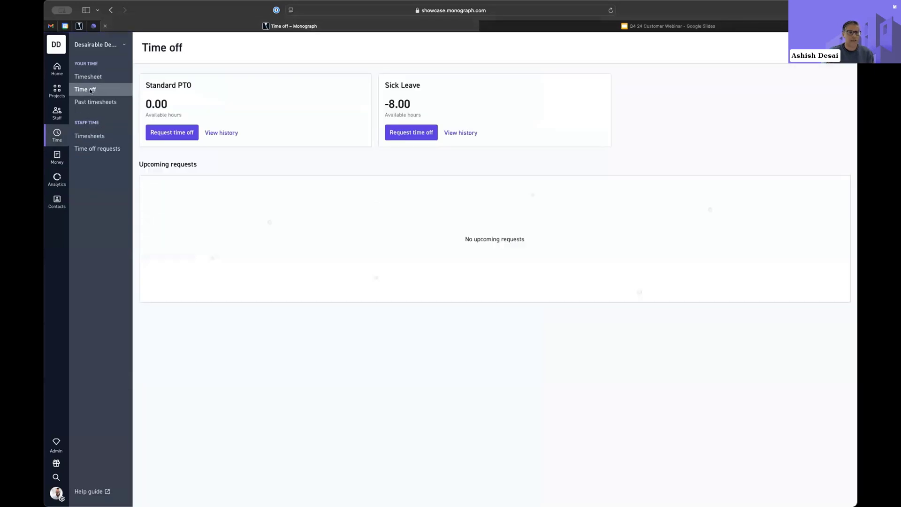
click(459, 133)
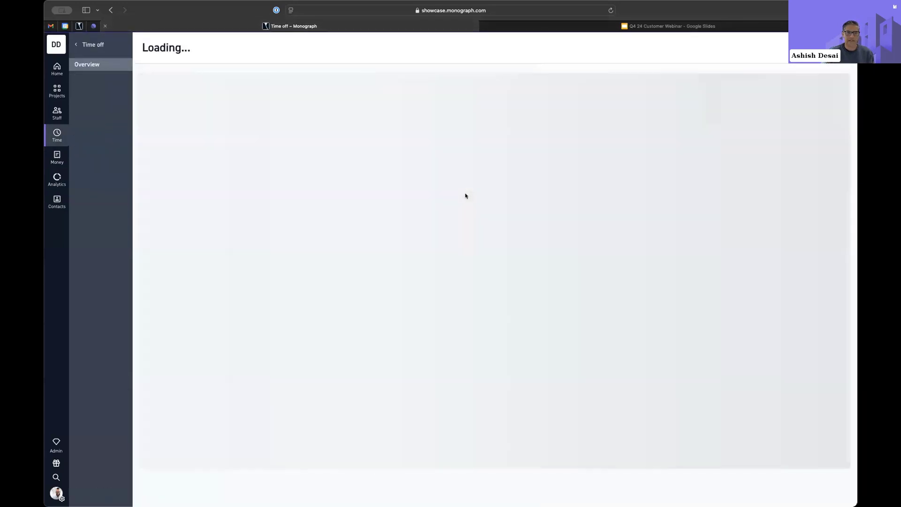
View the edit form of the staff Sick Leave request dated Nov 18, 2024, and close it without saving
click(57, 135)
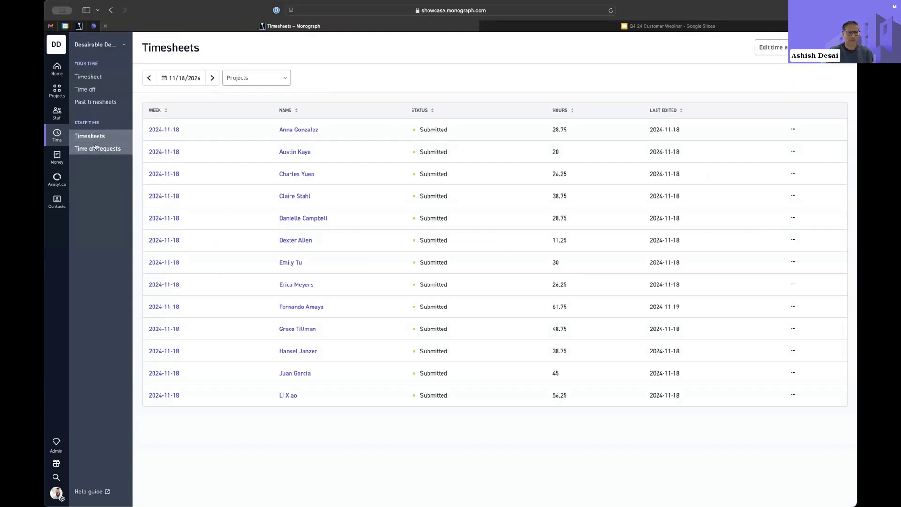
click(96, 148)
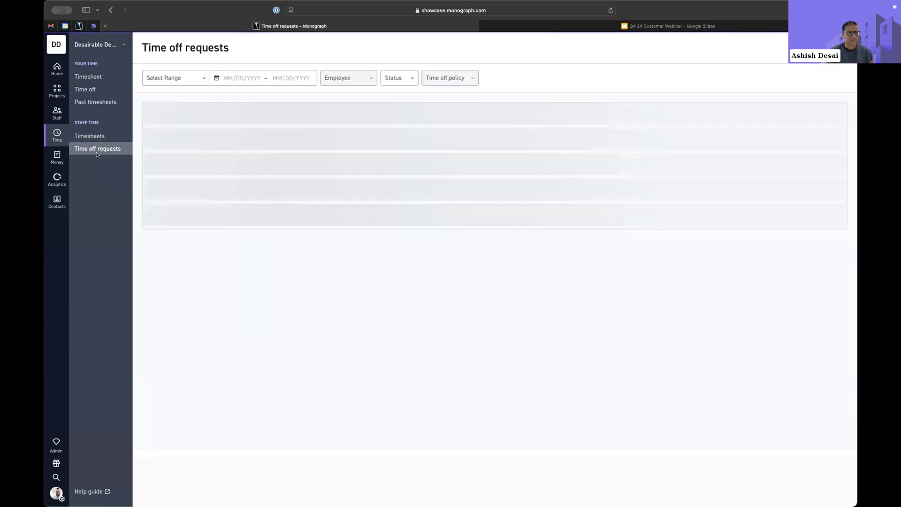
click(834, 130)
click(821, 146)
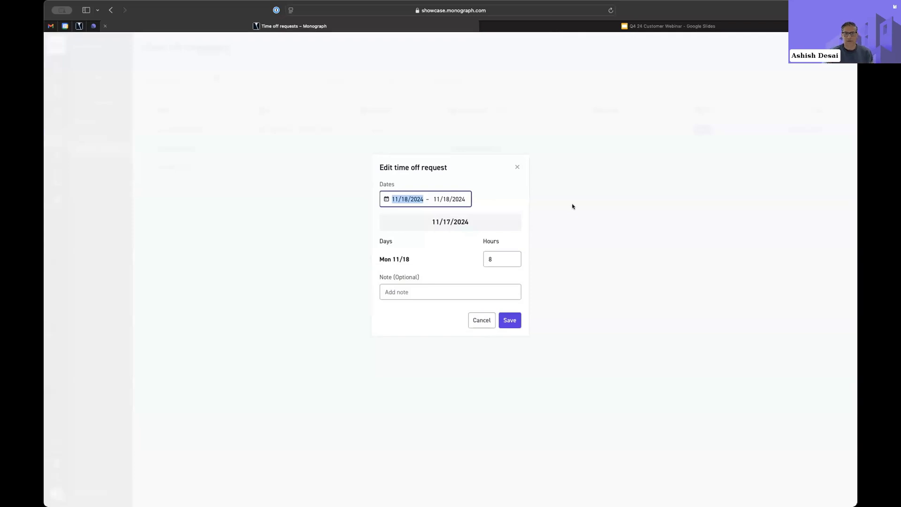
click(517, 169)
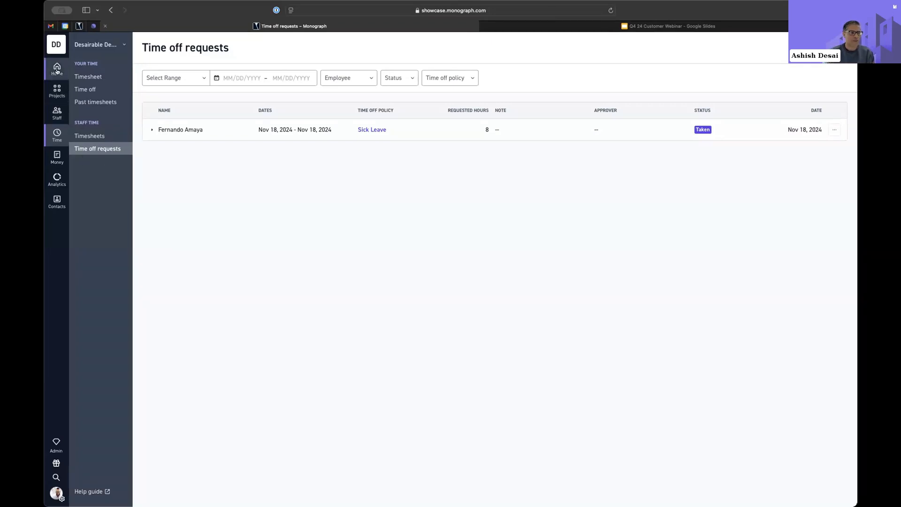
Open the staff time log in the analytics and limit its date range to 11/19/2024 through 11/20/2024
click(57, 177)
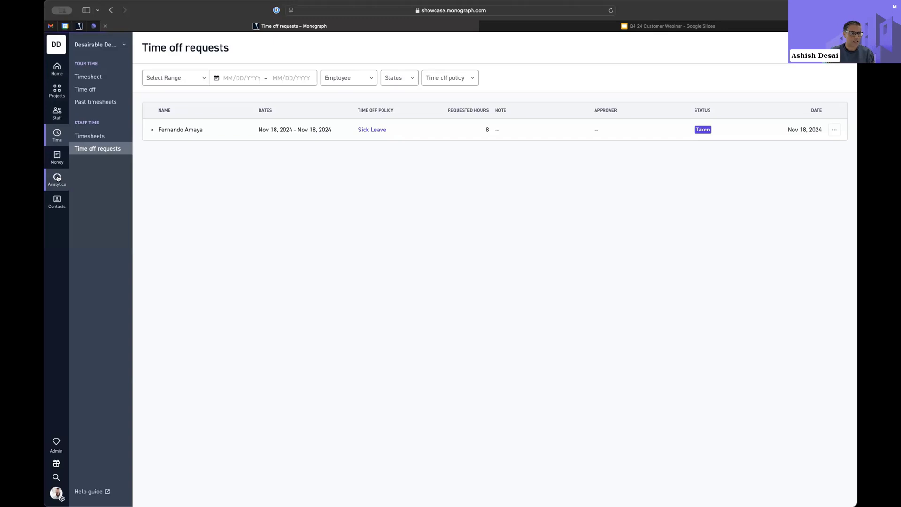
click(92, 170)
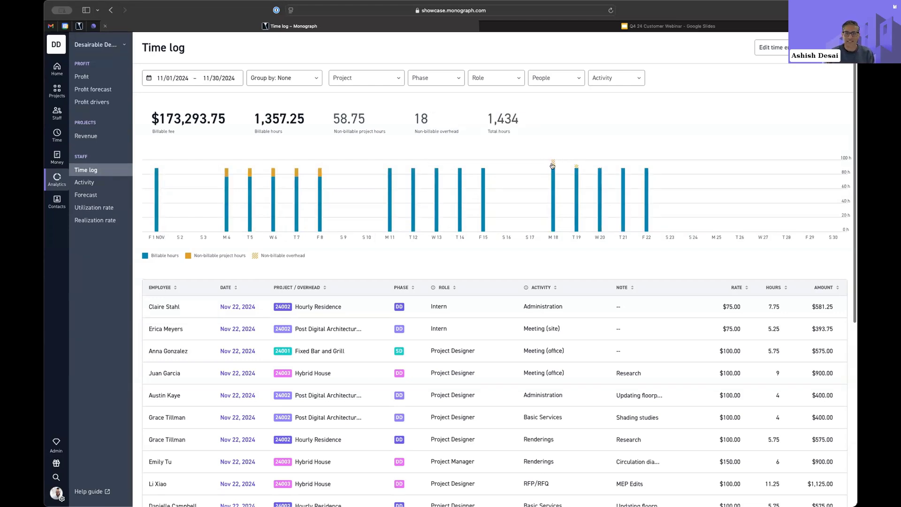
mouse_move(552, 165)
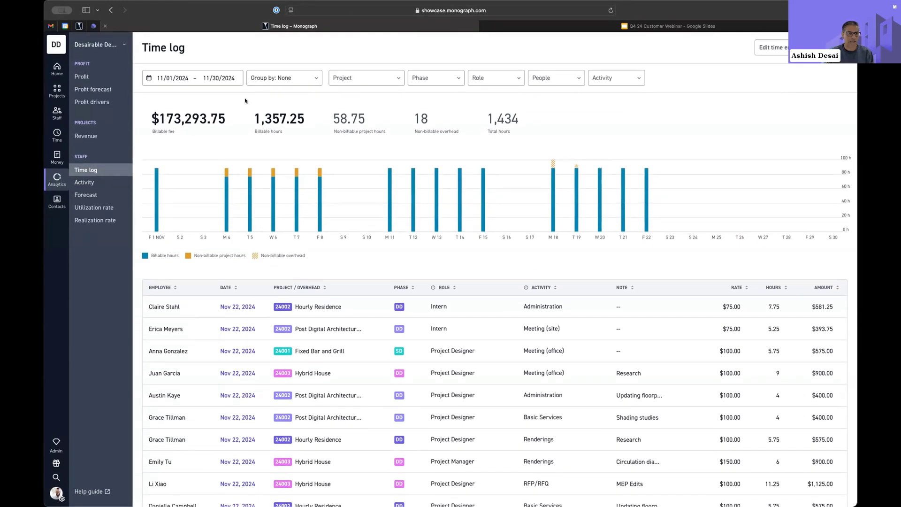
click(173, 77)
click(189, 182)
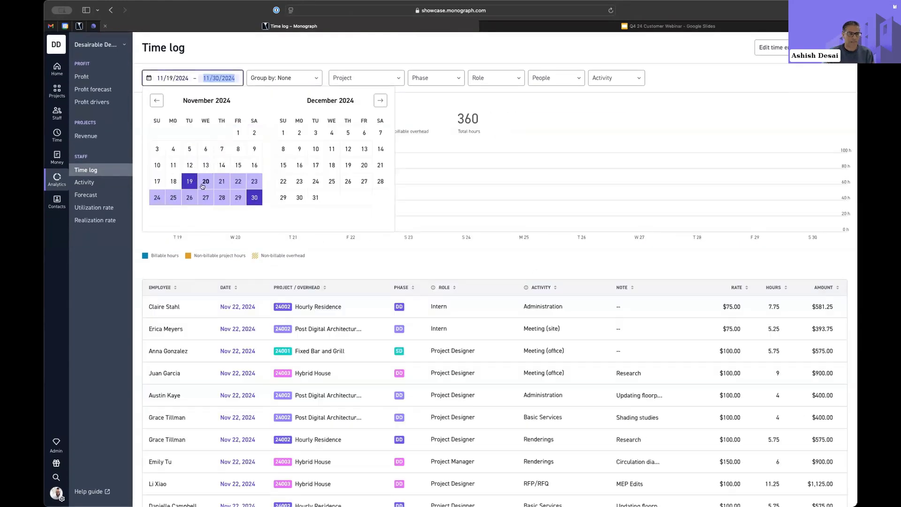
click(202, 183)
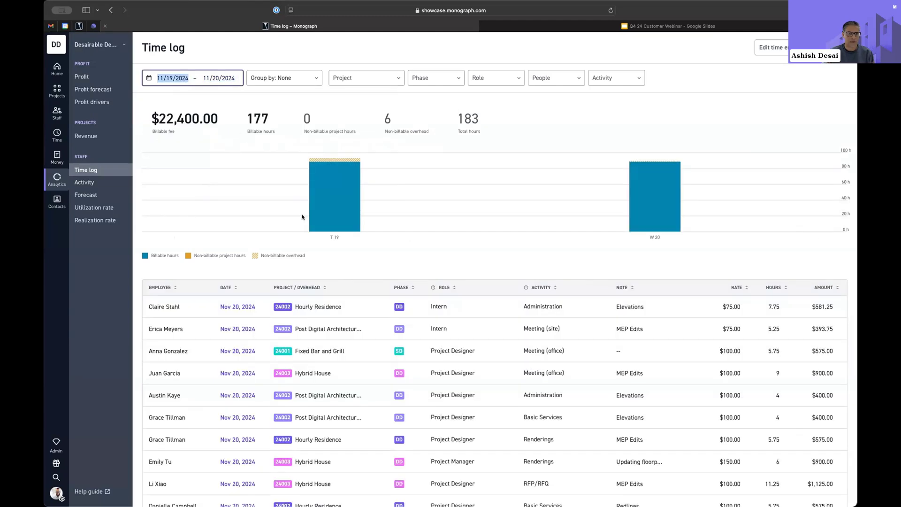
Examine the time log entries for non-billable overhead, in particular the Marketing Activities row
scroll(303, 216, down, 10)
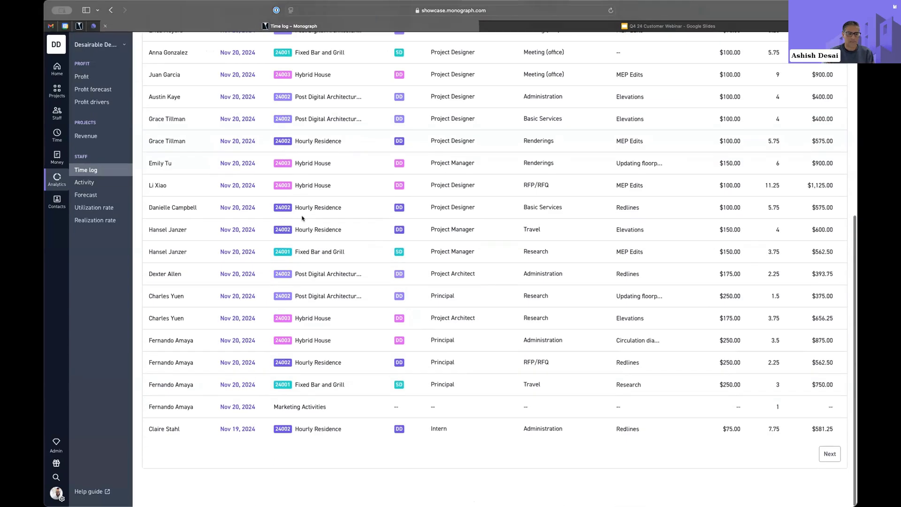
triple_click(282, 406)
click(281, 406)
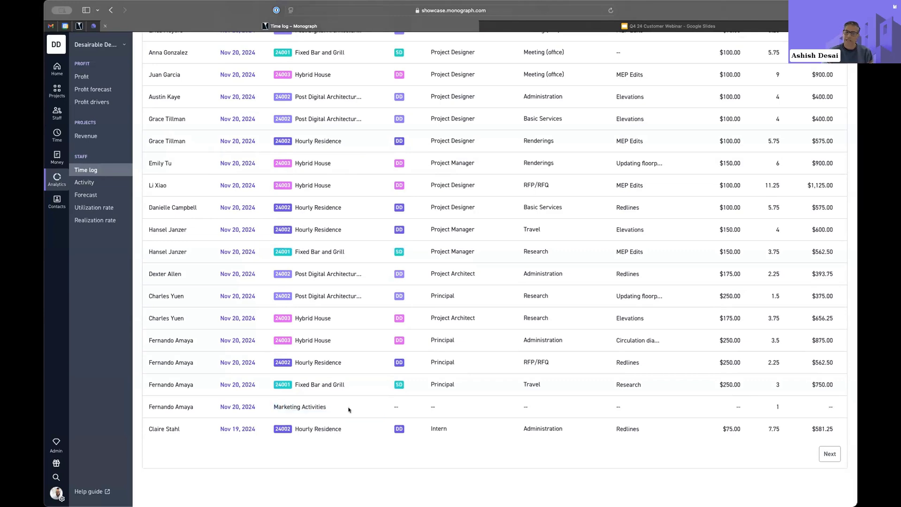
scroll(316, 217, up, 7)
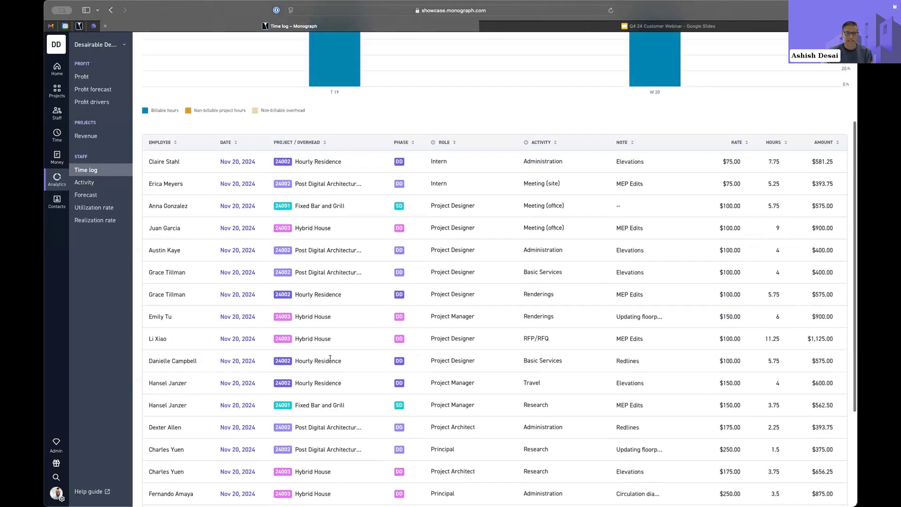
scroll(328, 375, down, 7)
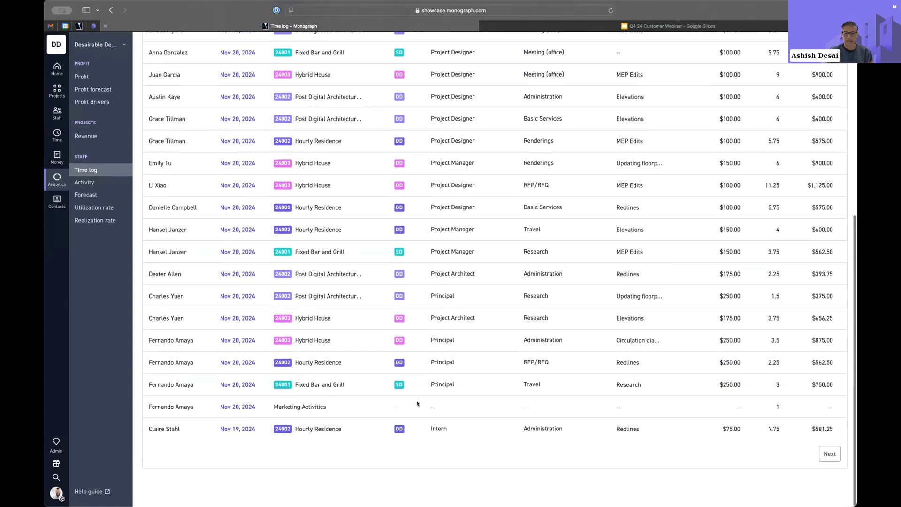
scroll(570, 406, up, 6)
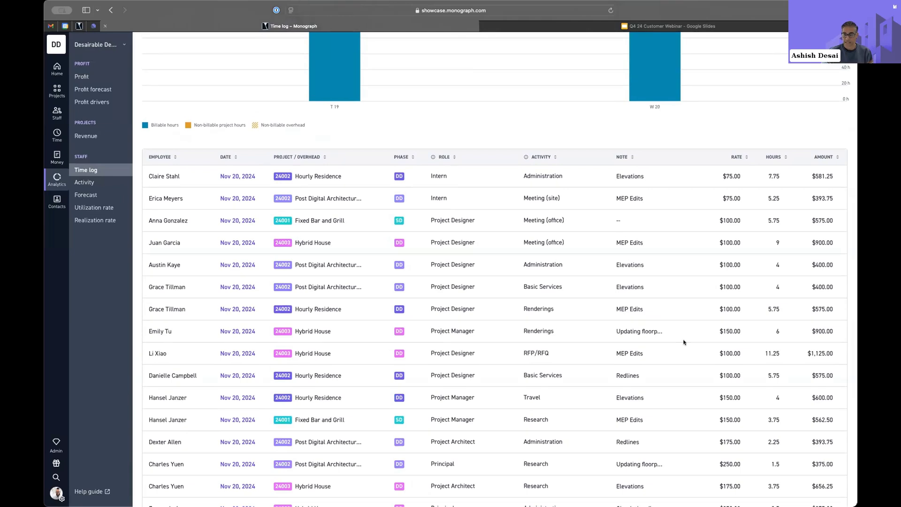
scroll(683, 342, down, 6)
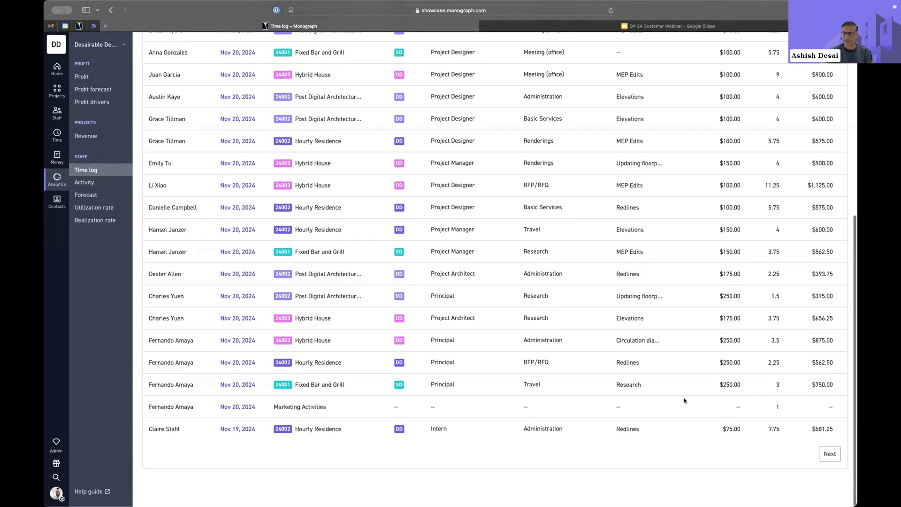
scroll(684, 400, up, 10)
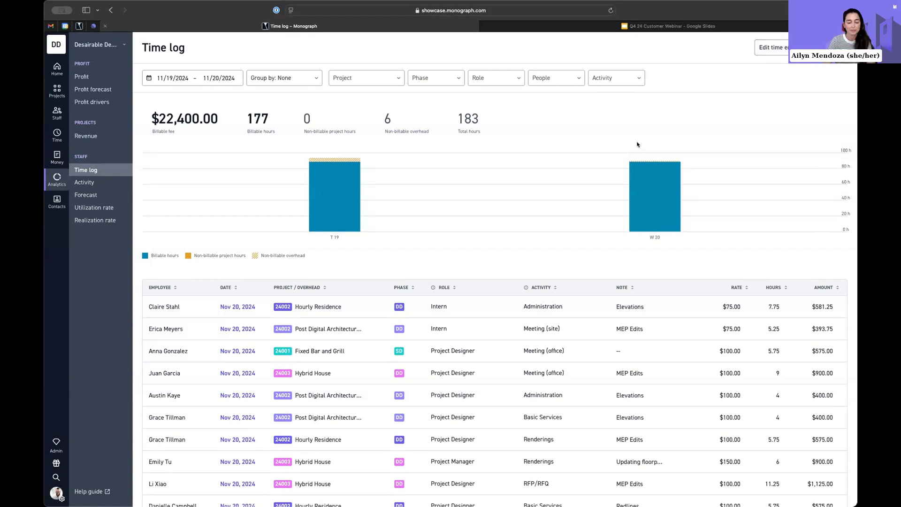
Open bulk editing of the time entries and set the start date of the range to 07/01/2024
click(784, 44)
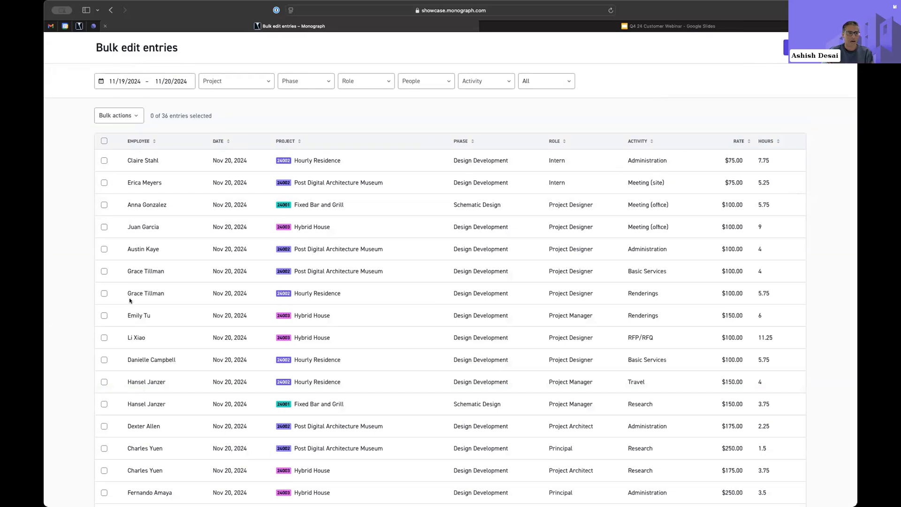
scroll(131, 302, down, 10)
scroll(163, 384, up, 10)
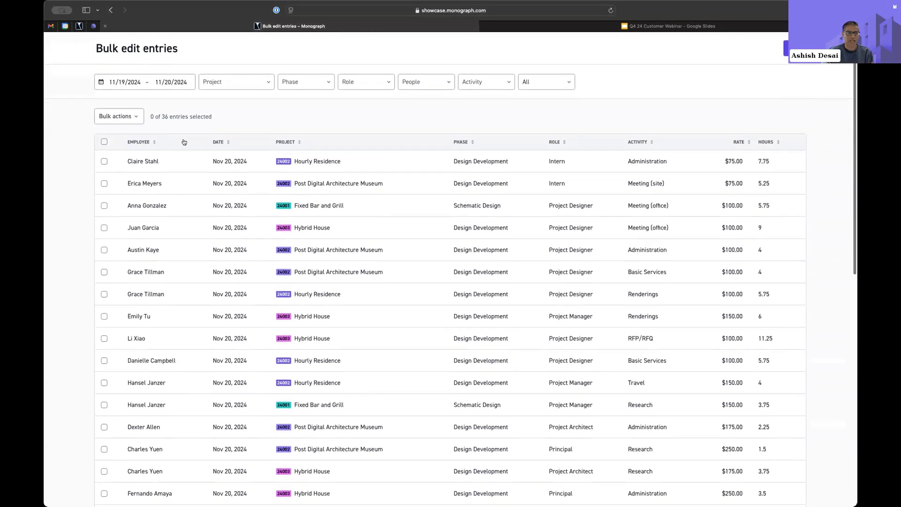
click(131, 80)
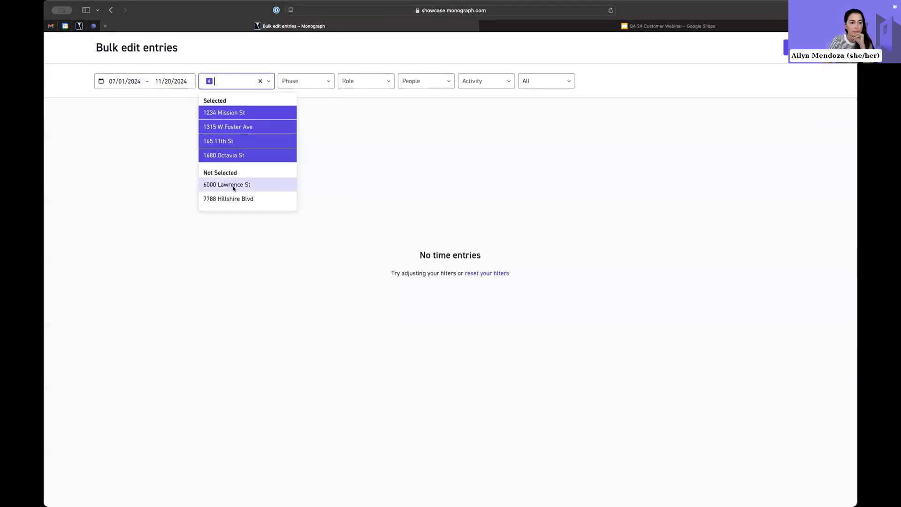
Add 6000 Lawrence St and 7788 Hillshire Blvd to the project filter, and clear the whole project selection
click(234, 185)
click(234, 198)
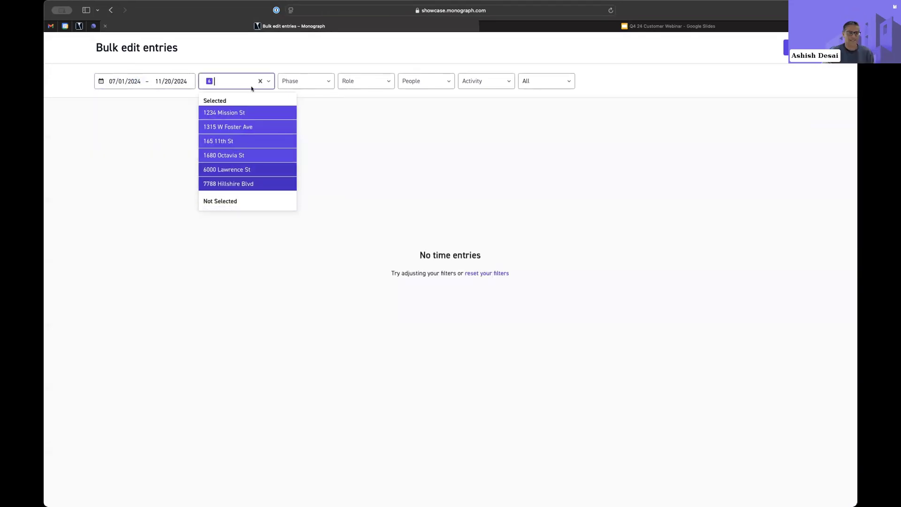
click(260, 81)
Limit the time entries to the Design Development phase, dropping the Bidding & Negotiation phase selection
click(309, 81)
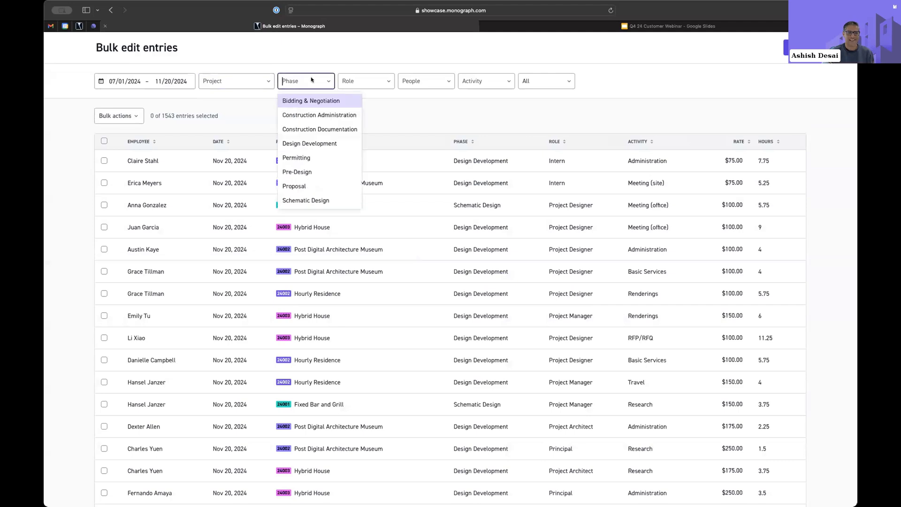
click(316, 99)
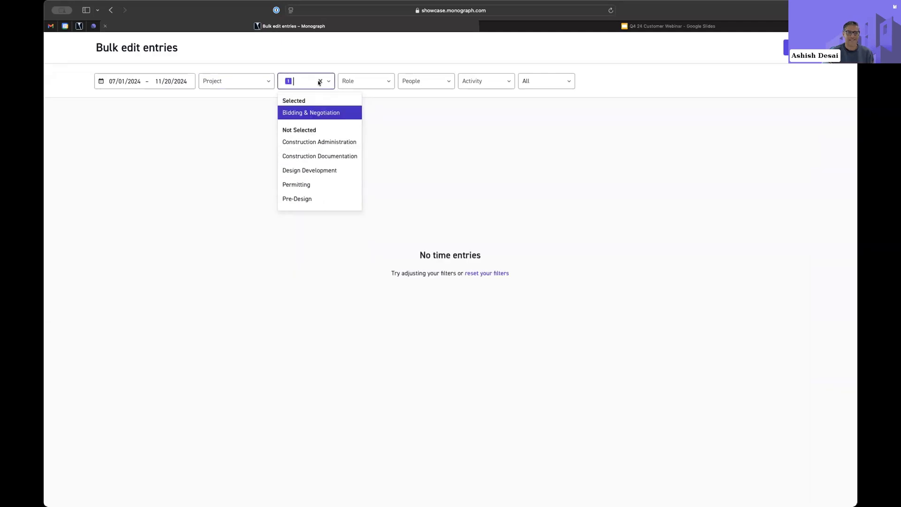
click(319, 82)
click(312, 143)
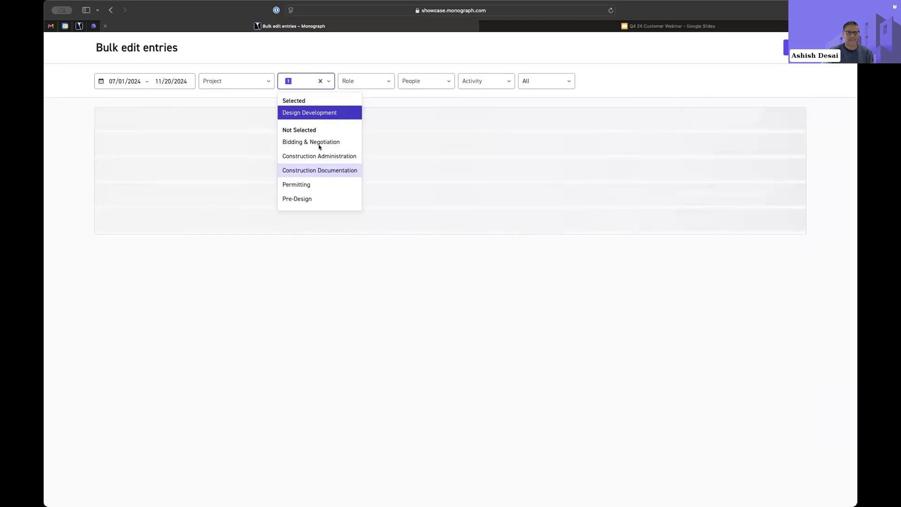
click(416, 133)
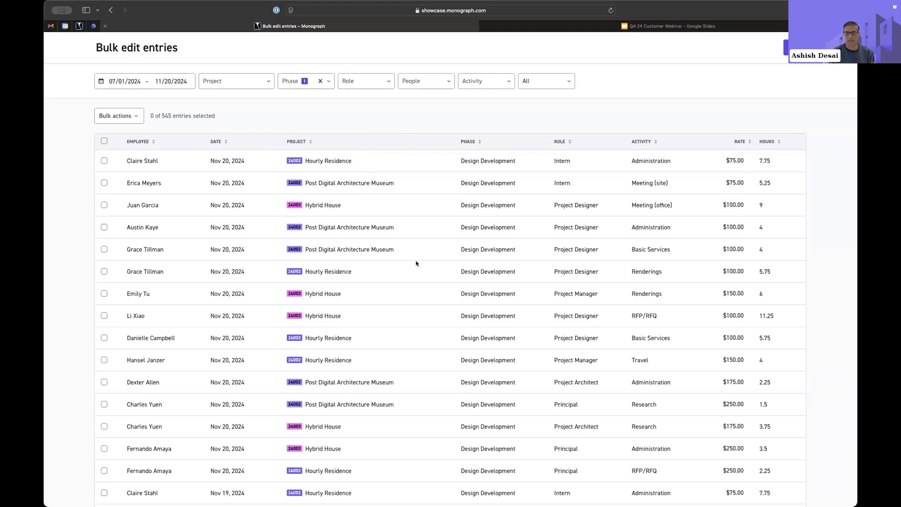
Select the first two time entries and start moving their hours to another phase and/or project
click(104, 160)
click(104, 181)
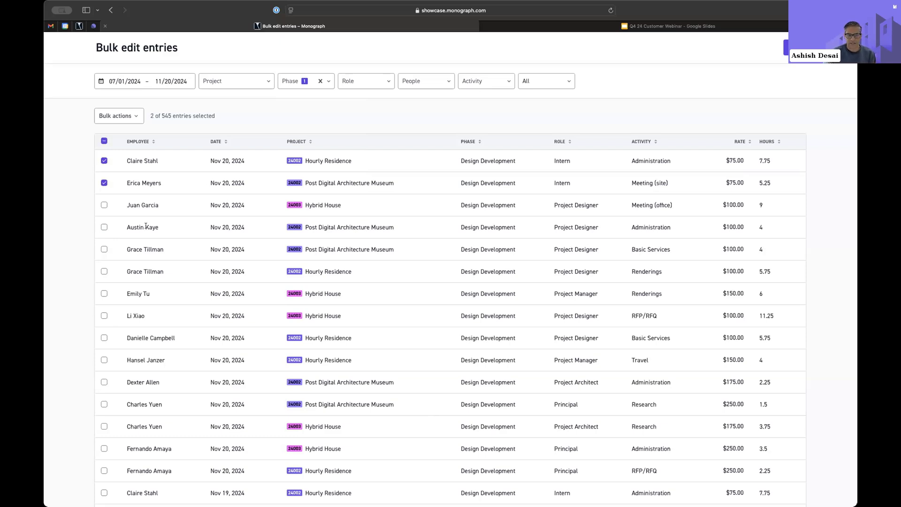
click(125, 116)
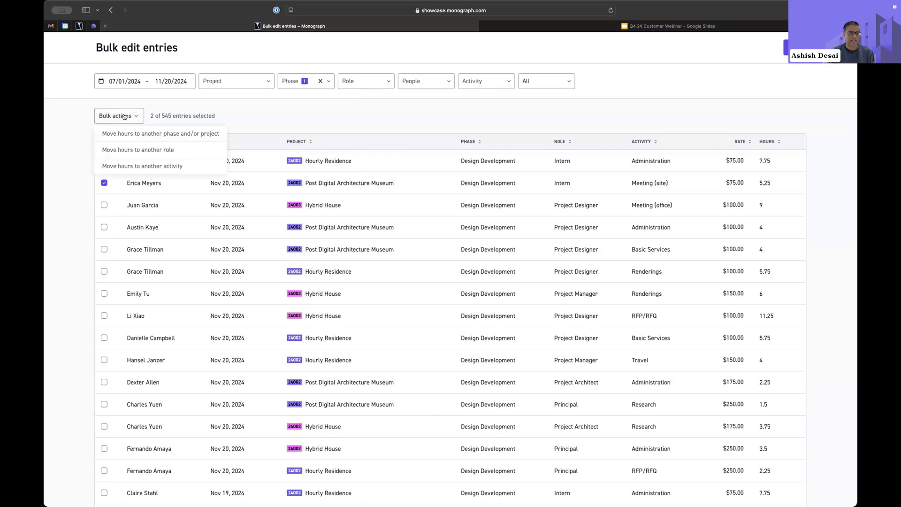
click(144, 134)
Set the move target to SD - Schematic Design on 1234 Mission St, confirm moving the hours, and cancel without saving
click(420, 231)
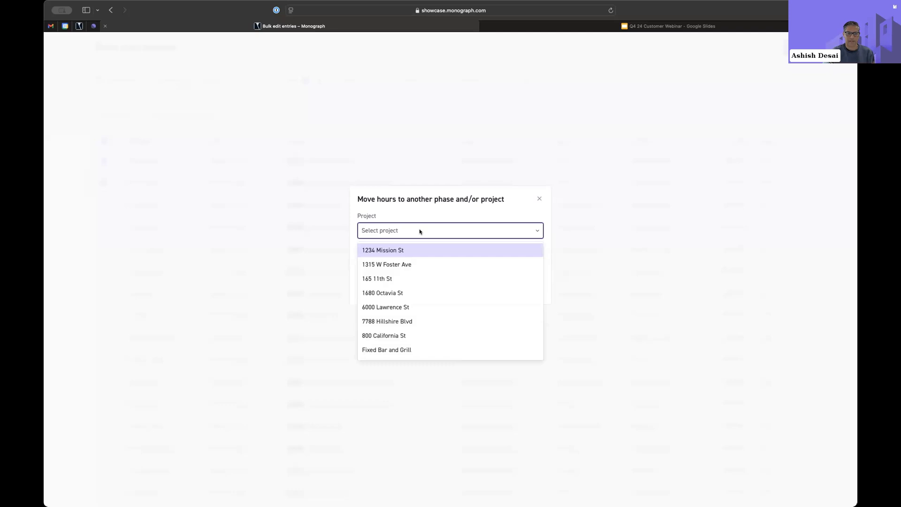
click(419, 248)
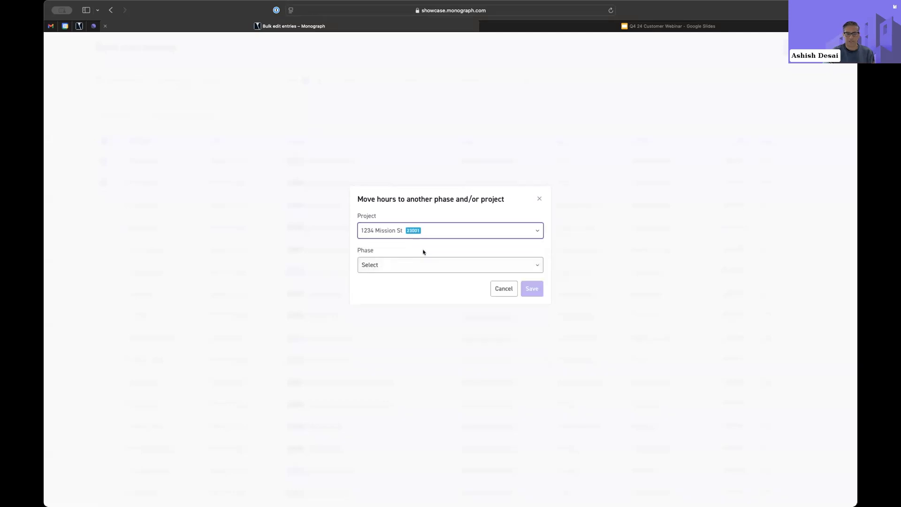
click(433, 264)
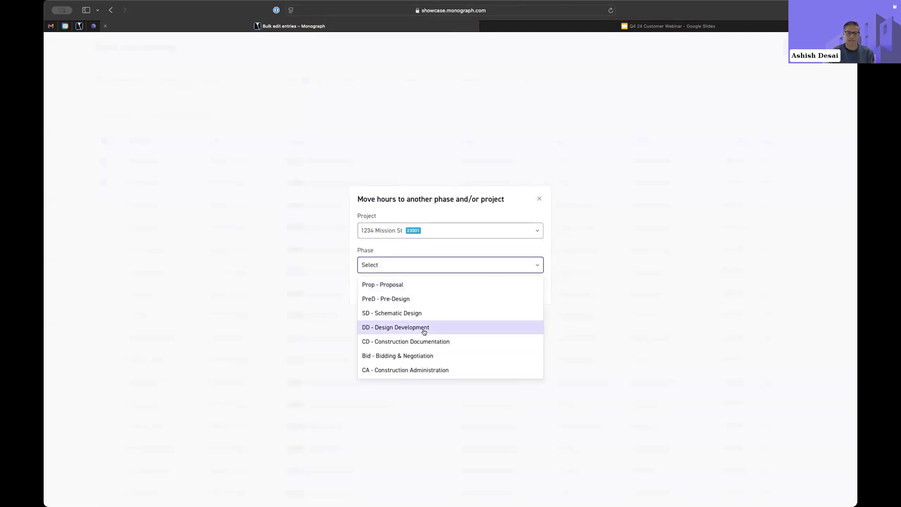
click(425, 315)
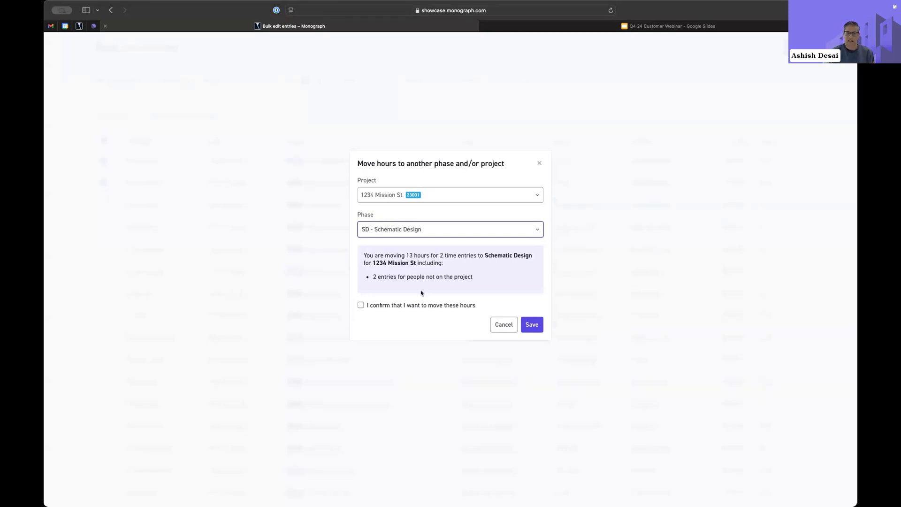
click(437, 305)
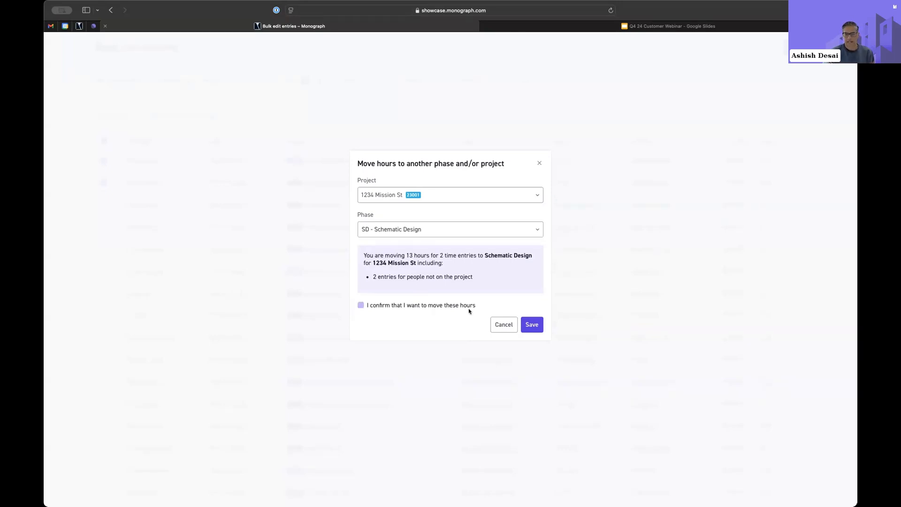
click(495, 327)
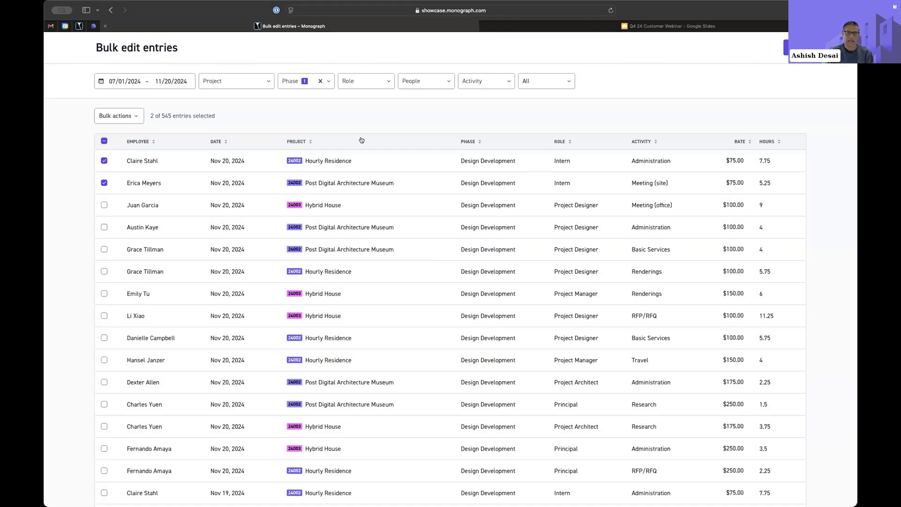
click(117, 115)
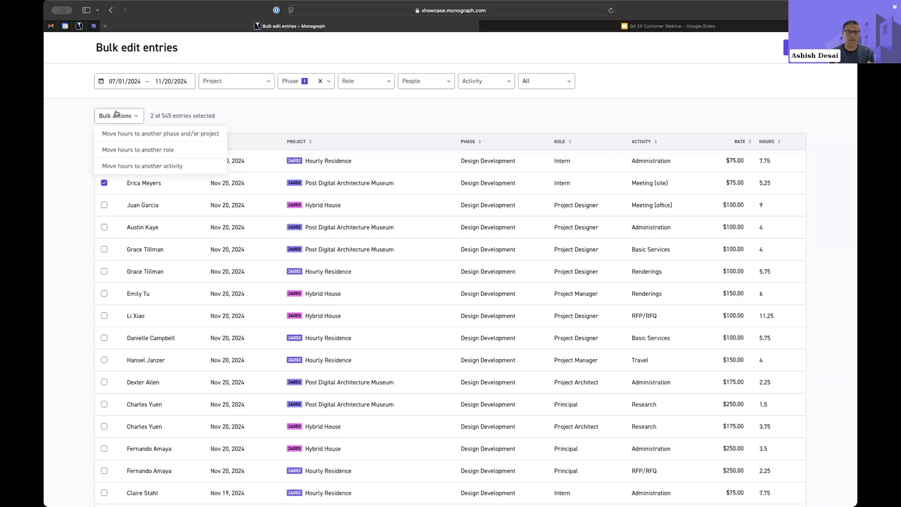
click(352, 115)
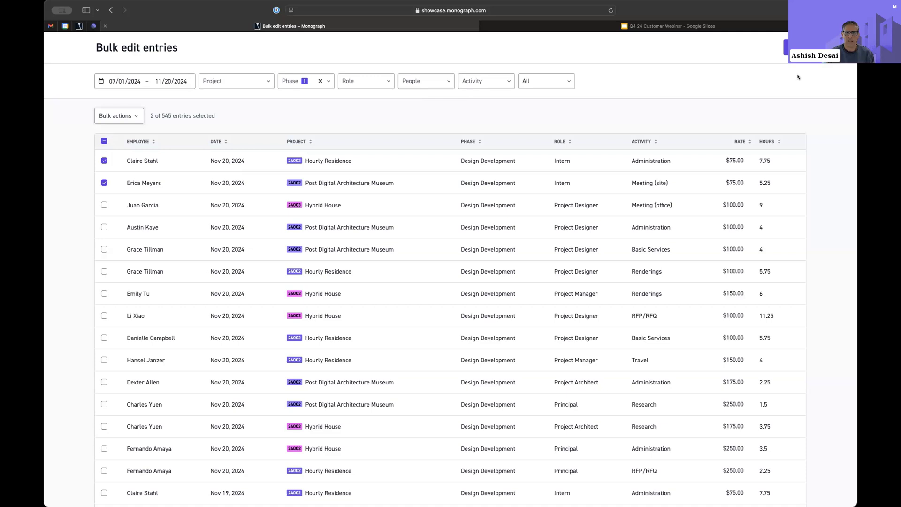
Leave bulk editing, view the weekly timesheet, and open the list of logged expenses
key(super+bracketleft)
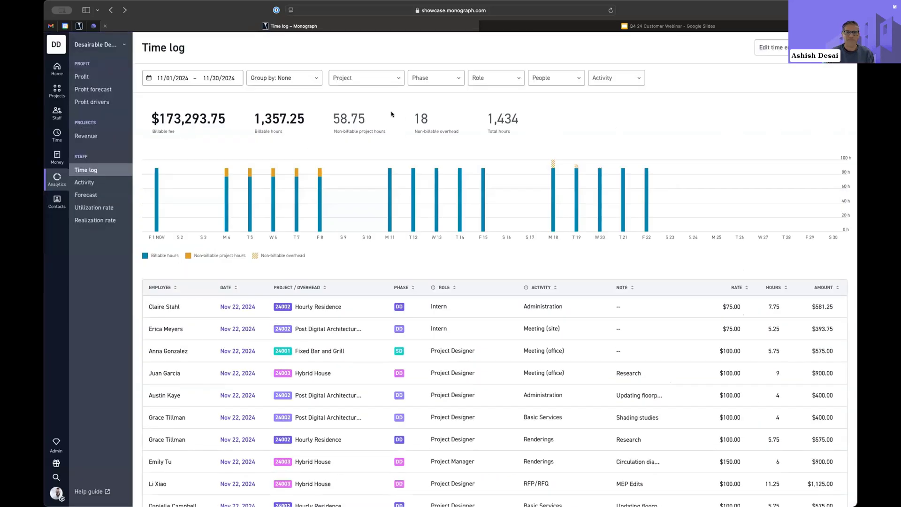
click(683, 28)
click(326, 31)
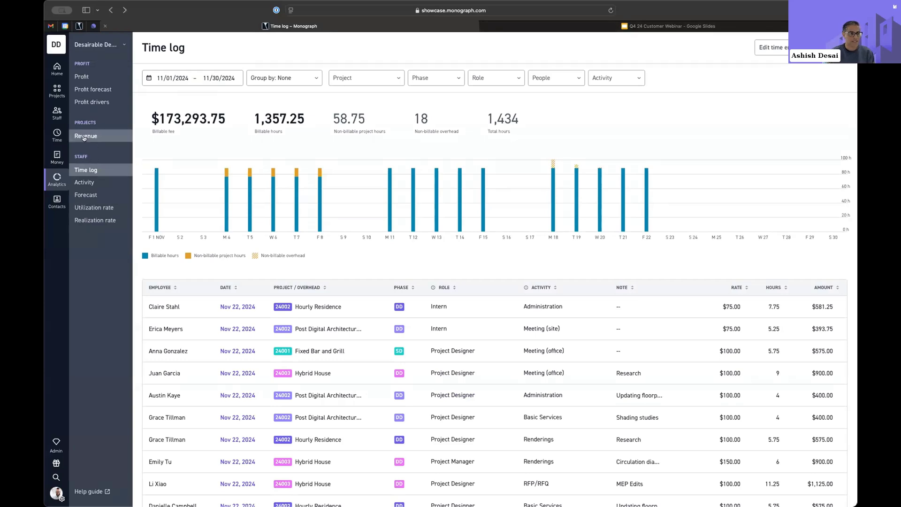
click(59, 134)
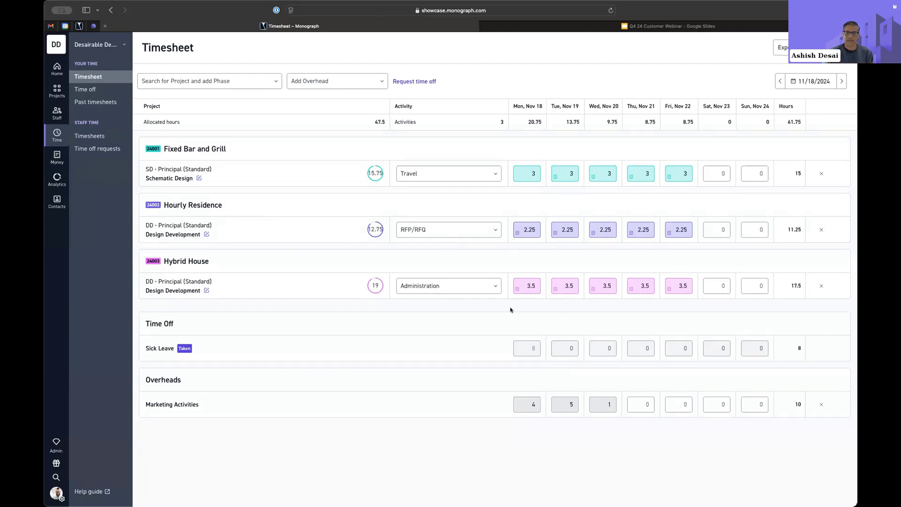
click(56, 159)
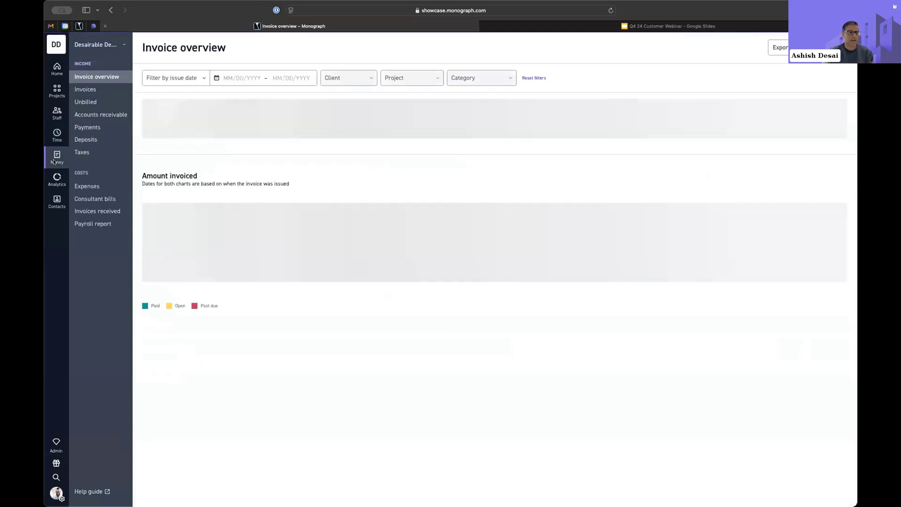
click(86, 186)
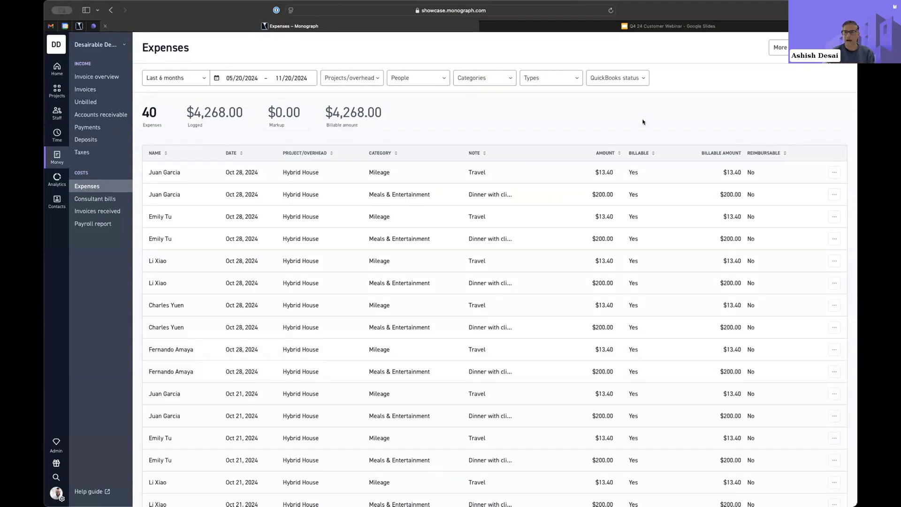
Start a new project expense for Prop - Hourly Residence in the Mileage category
click(812, 47)
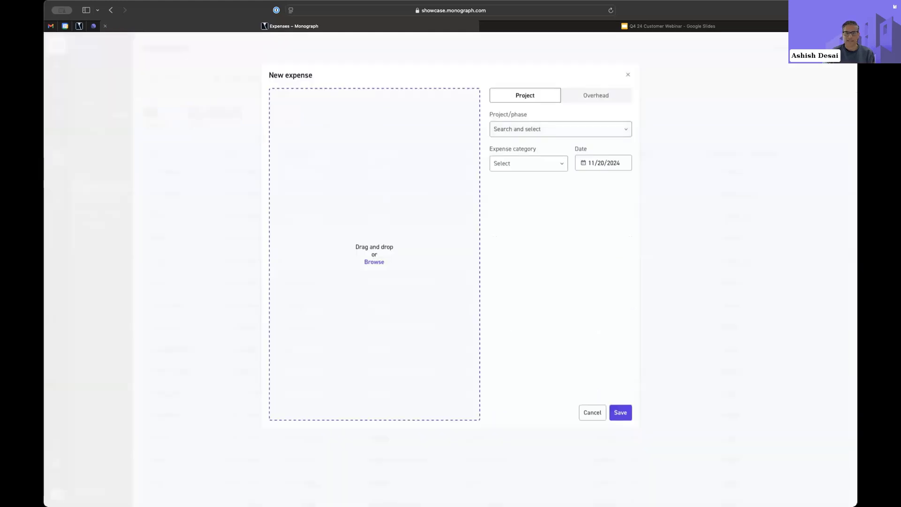
click(539, 132)
click(520, 162)
click(519, 165)
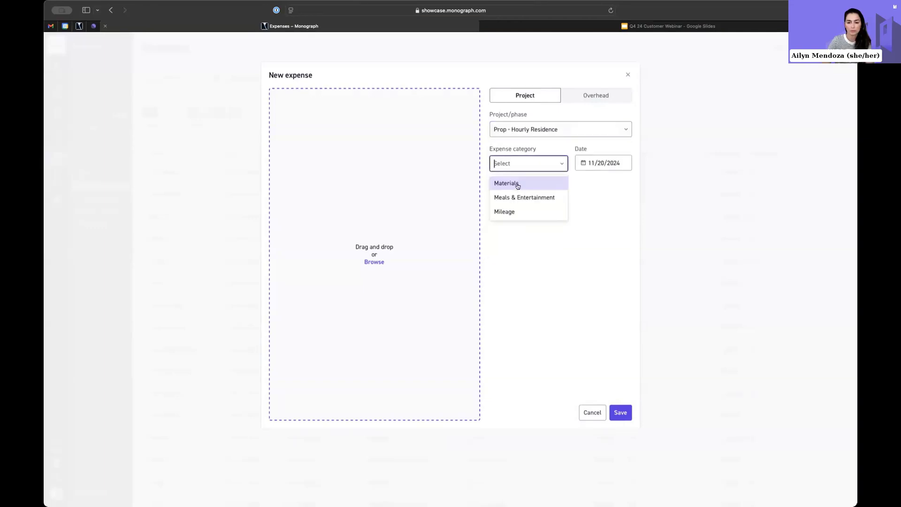
click(519, 211)
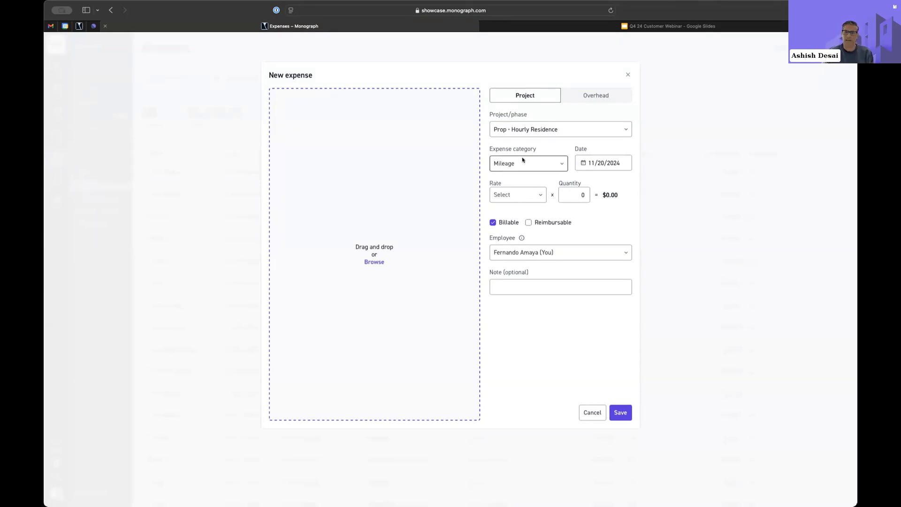
Apply the Mileage 2024 rate to the new expense with a quantity of 23
click(518, 192)
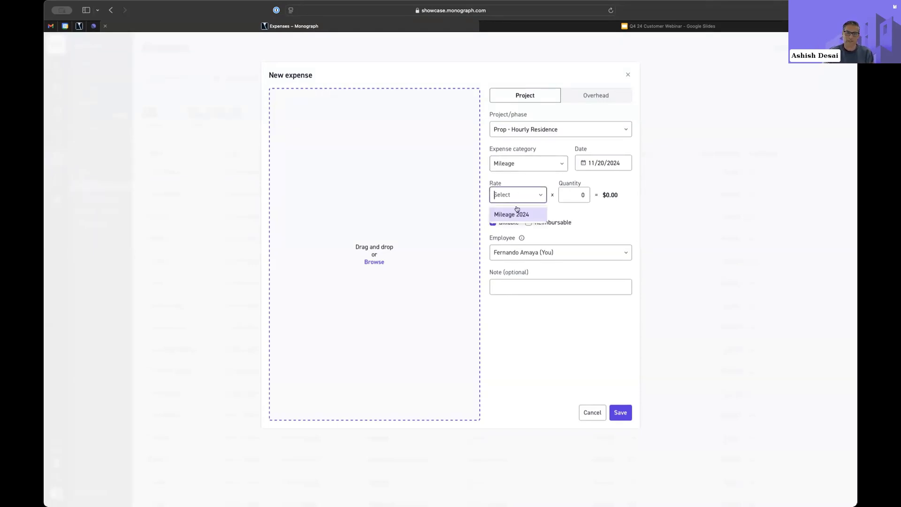
click(517, 181)
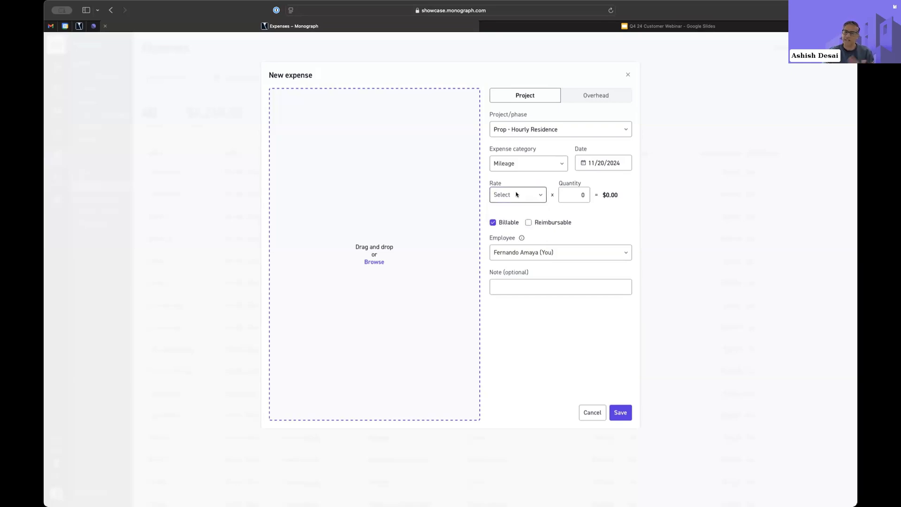
click(516, 194)
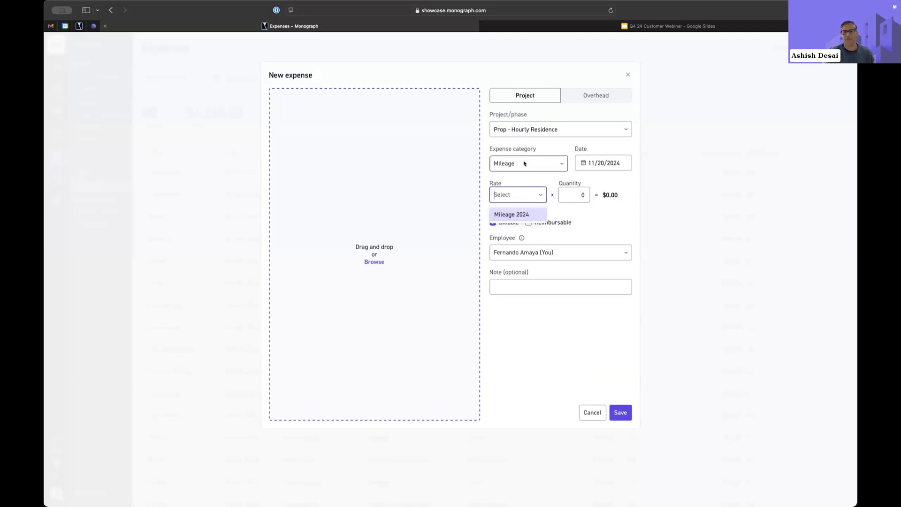
click(511, 217)
click(574, 195)
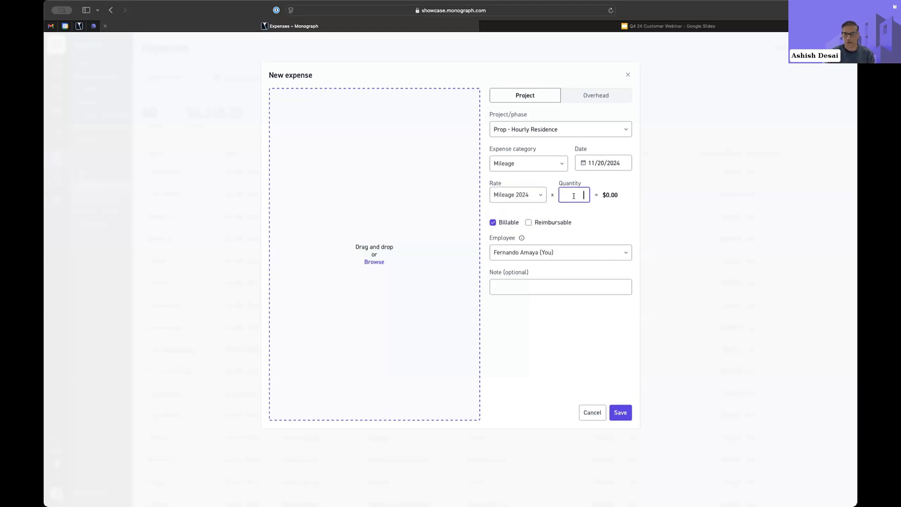
text(23)
View the employee choices for the new expense and cancel the expense without saving
click(580, 252)
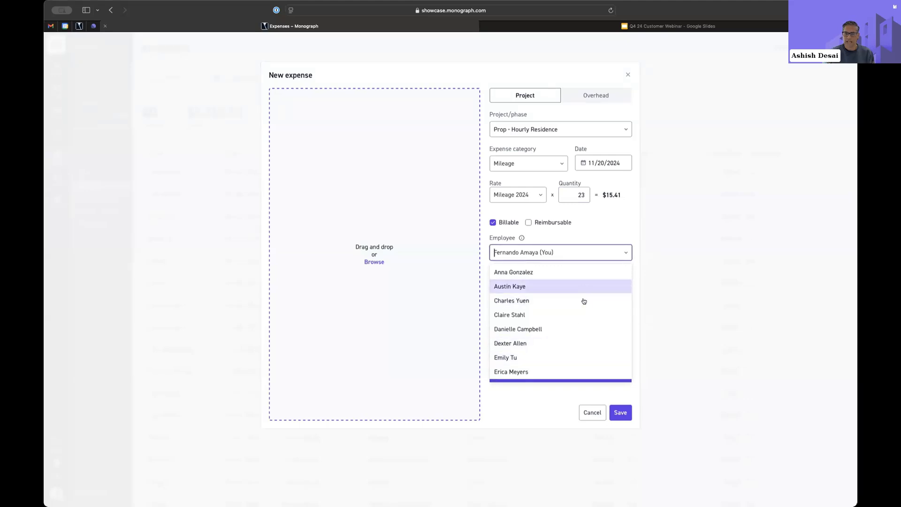
click(598, 229)
click(584, 252)
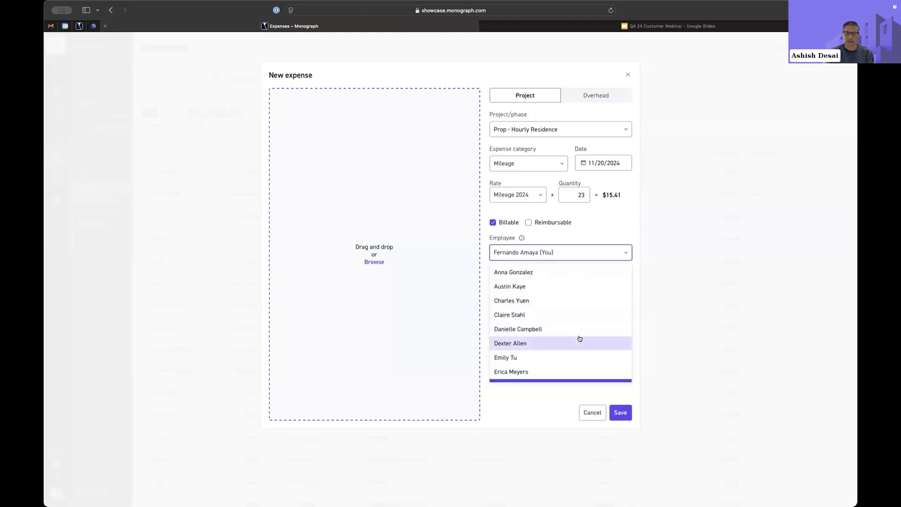
click(603, 210)
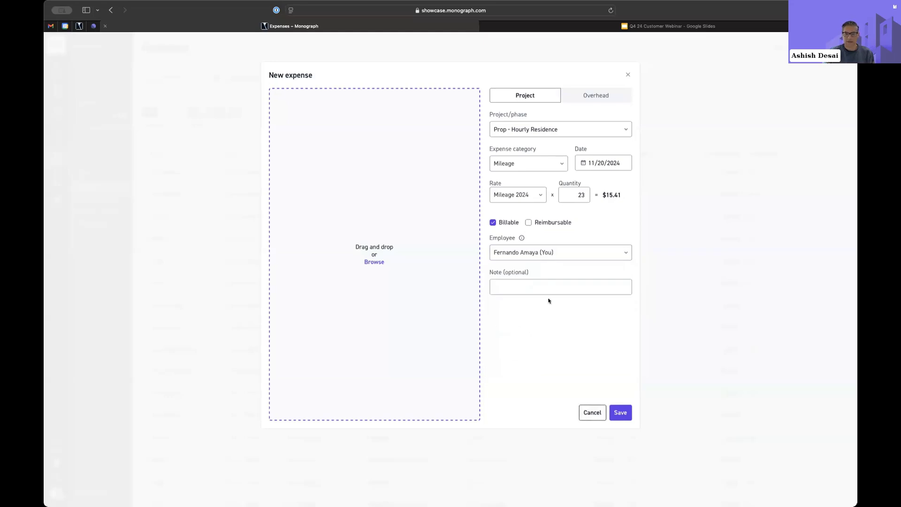
click(590, 410)
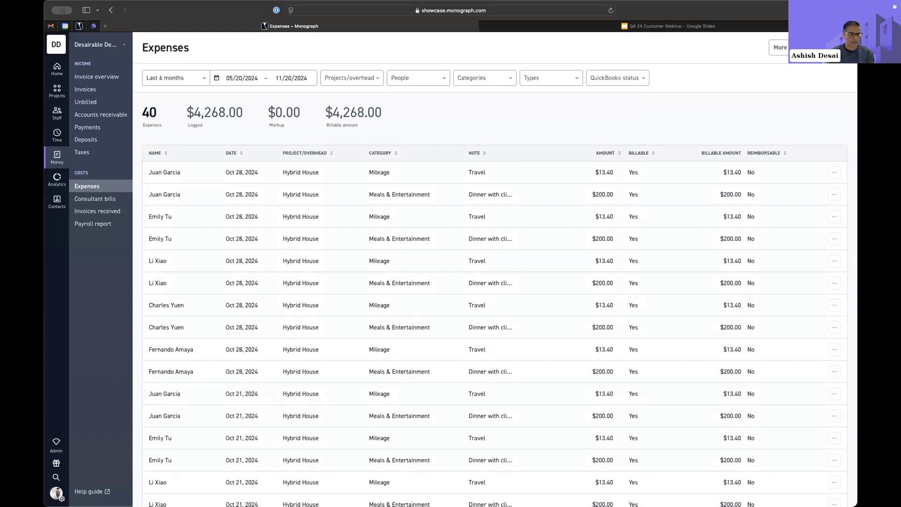
View the expense rates in the app defaults settings, and open and cancel the form for a new rate
click(56, 492)
click(70, 454)
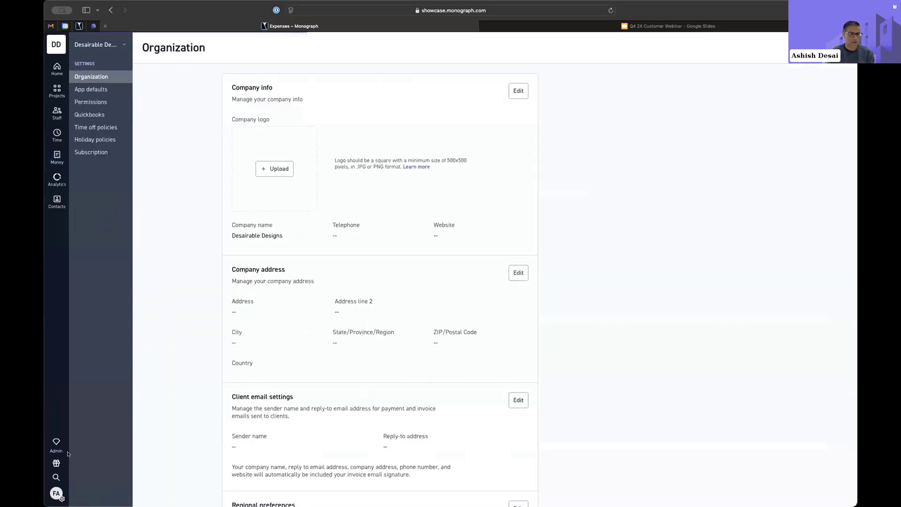
click(94, 89)
scroll(287, 276, down, 15)
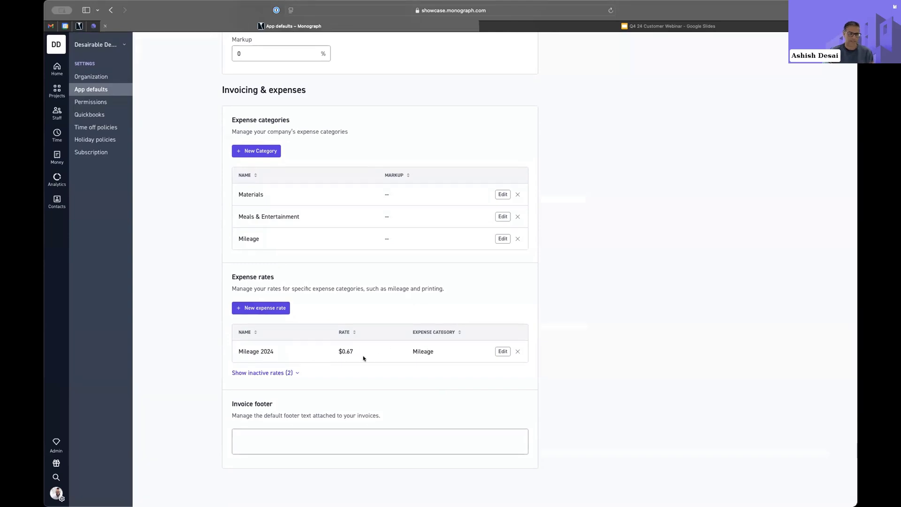
click(271, 310)
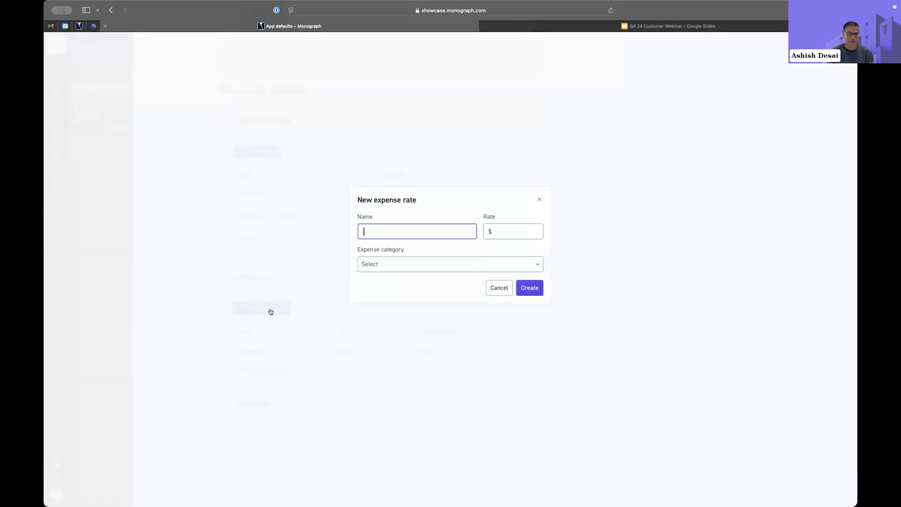
click(498, 288)
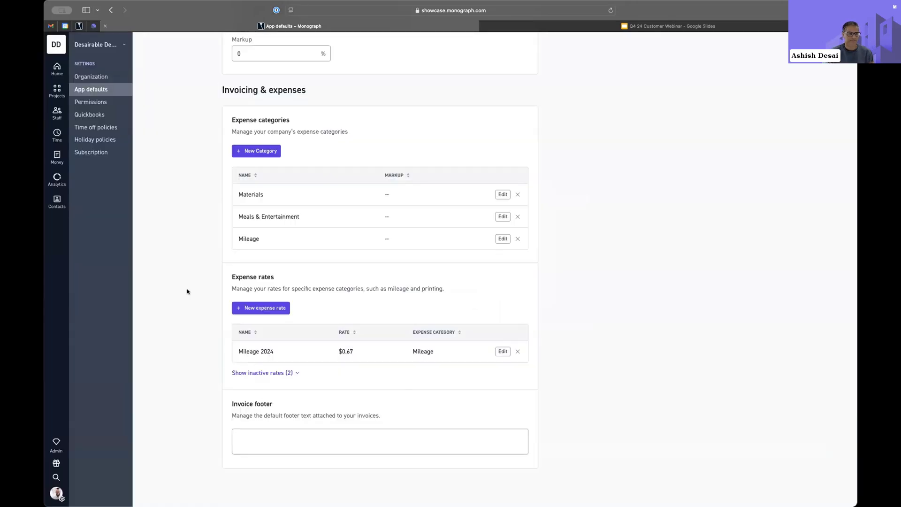
Look through the remaining app defaults and switch to the Q4 24 Customer Webinar presentation in Google Slides
scroll(187, 291, down, 20)
scroll(187, 291, up, 20)
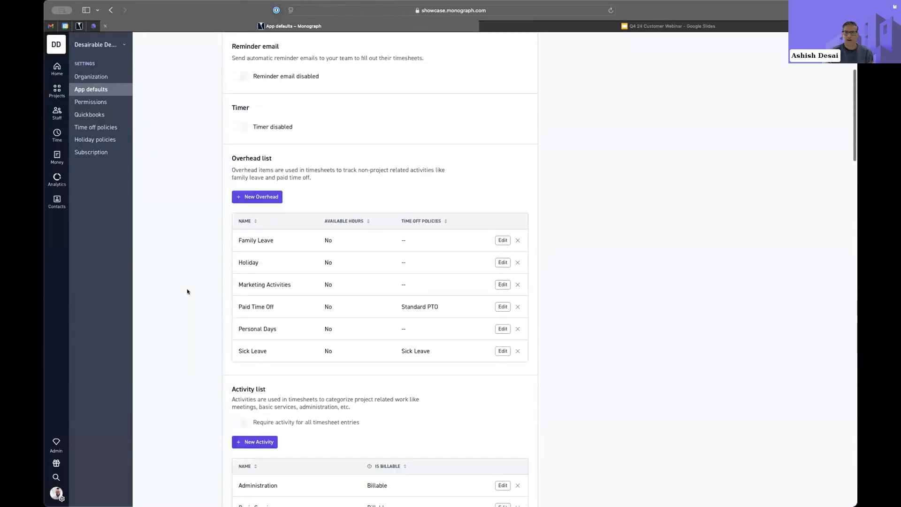
key(ctrl+Tab)
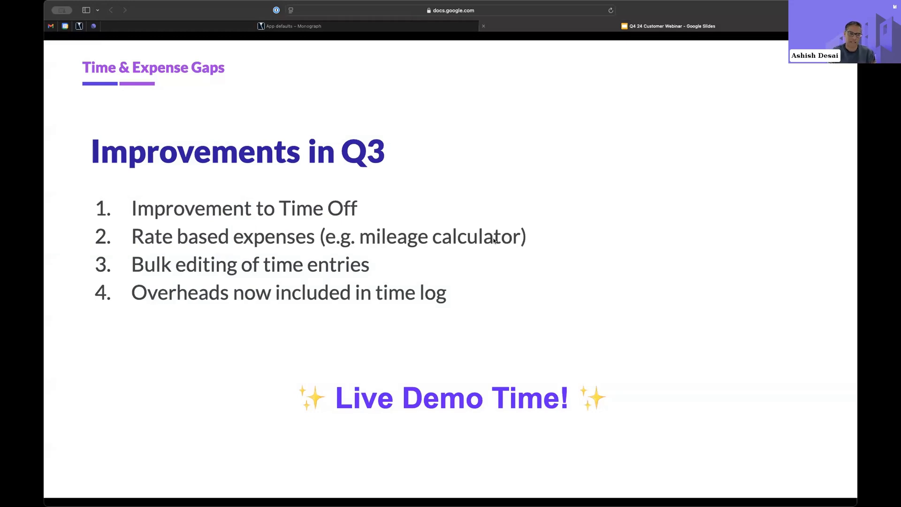